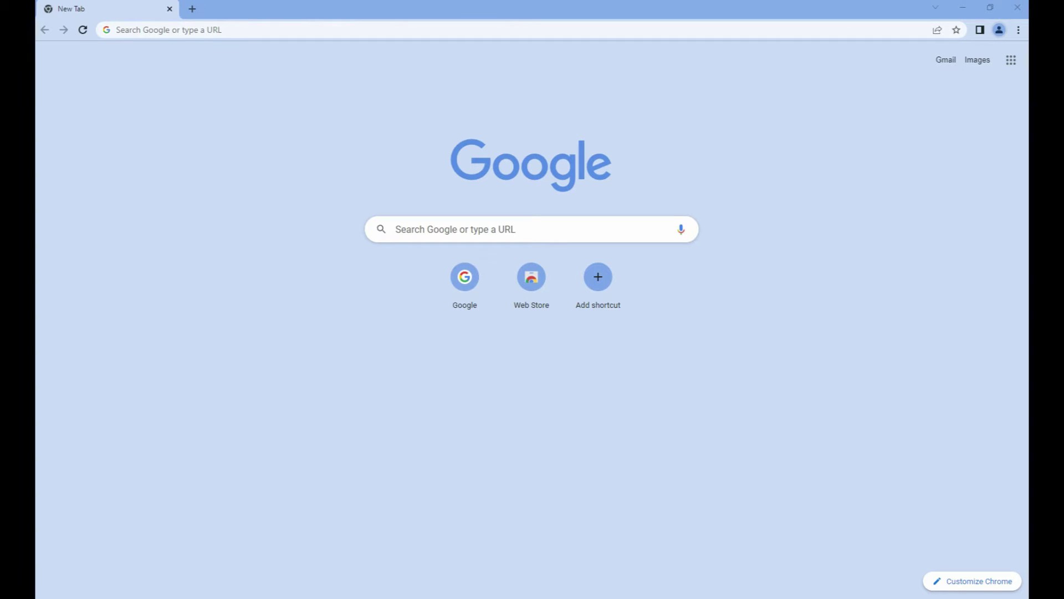
- Search Google for "download python 3", open the Python.org downloads page and download the Python 3.10.6 installer
click(466, 230)
click(465, 255)
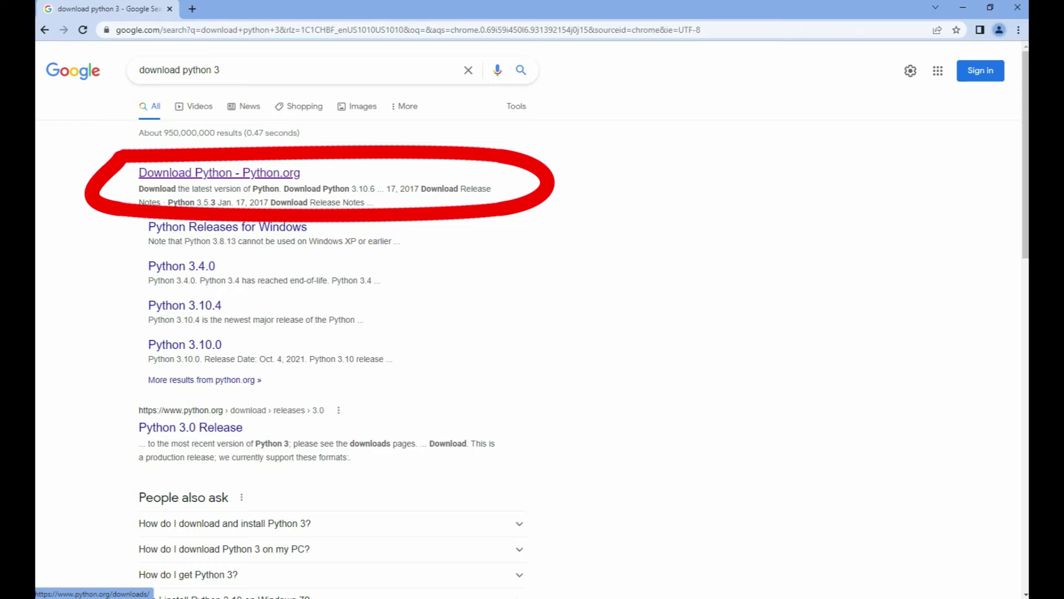
click(219, 173)
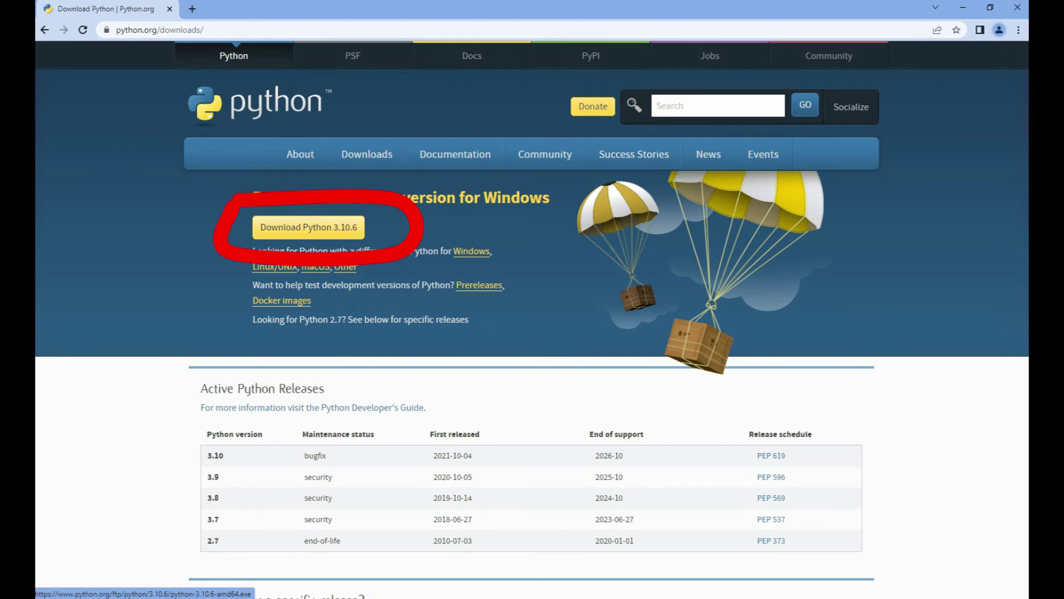
click(308, 227)
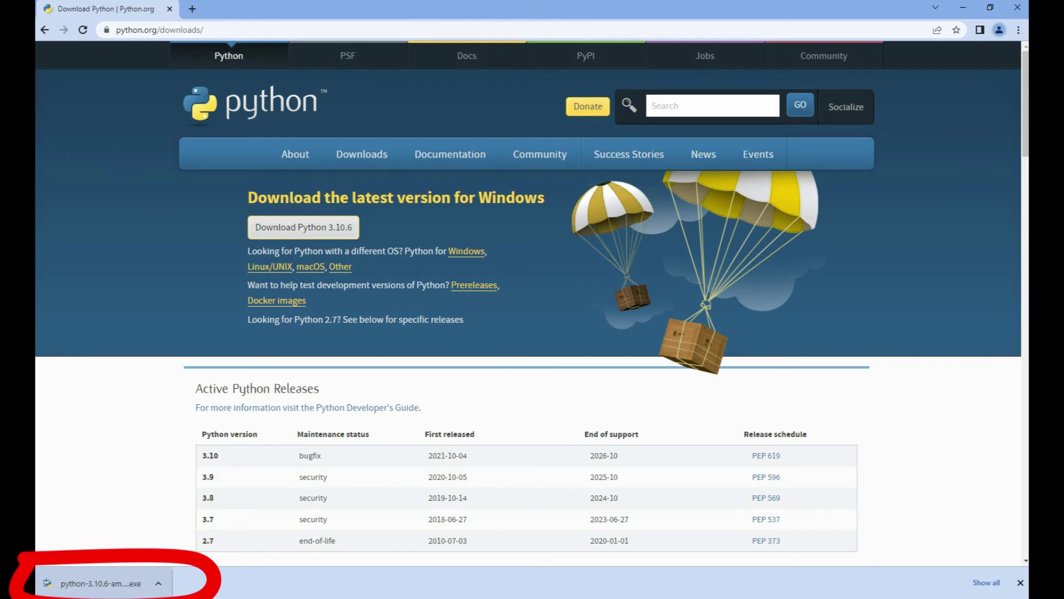
- Run the downloaded Python installer with Add Python 3.10 to PATH enabled, using the default installation, and close the setup
click(100, 583)
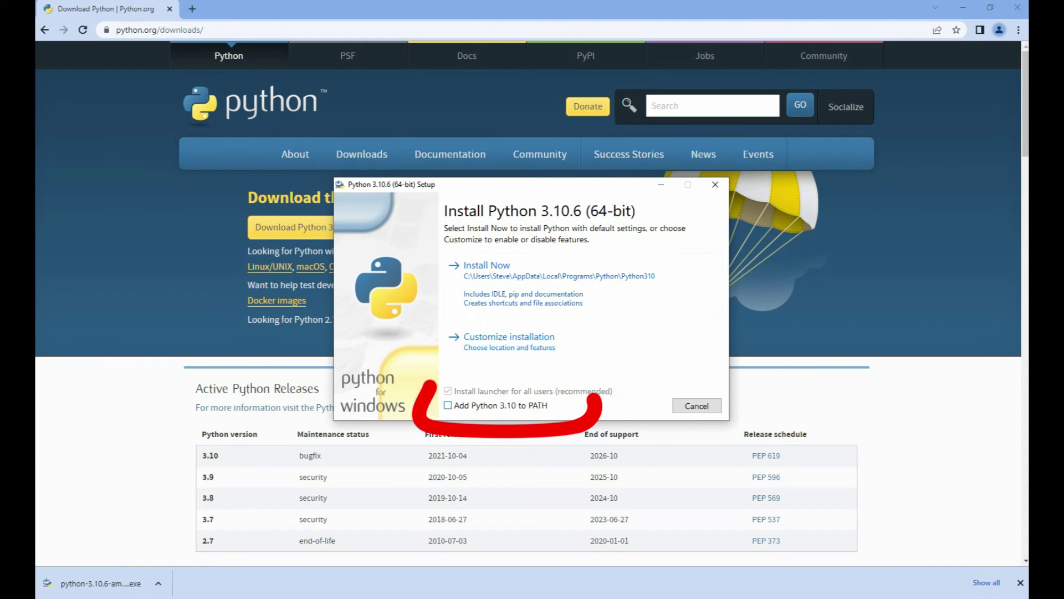
click(448, 405)
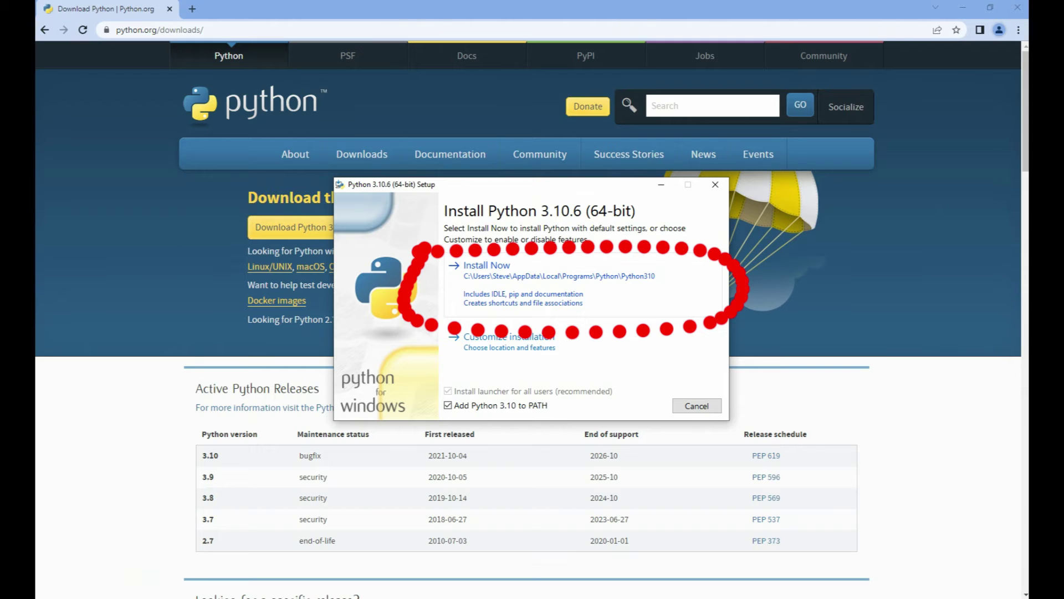
click(521, 283)
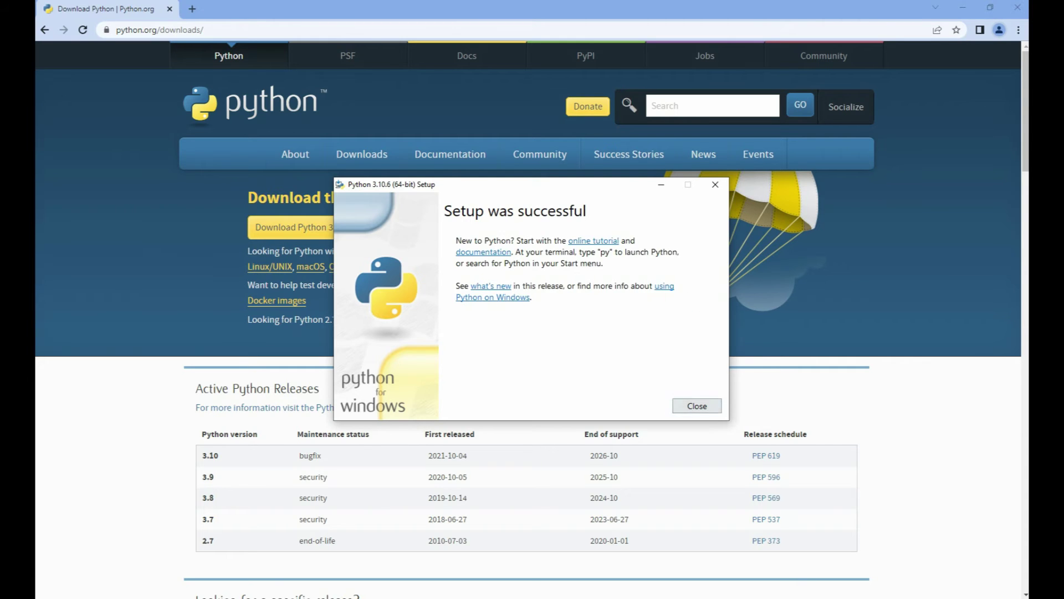
key(Return)
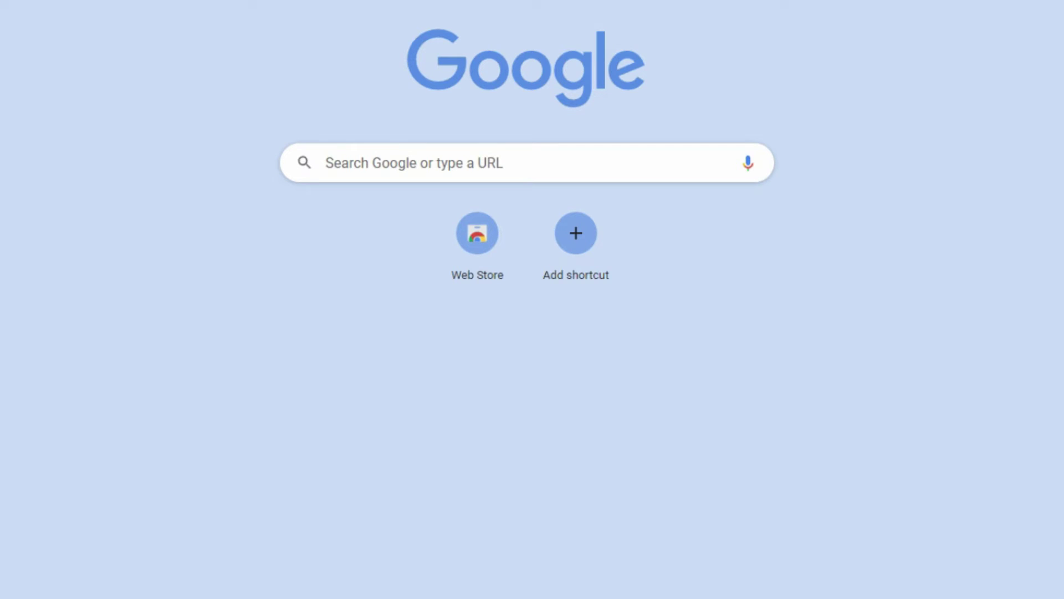
- Search Google for "dji firmware tools" and open the o-gs/dji-firmware-tools repository on GitHub
click(327, 163)
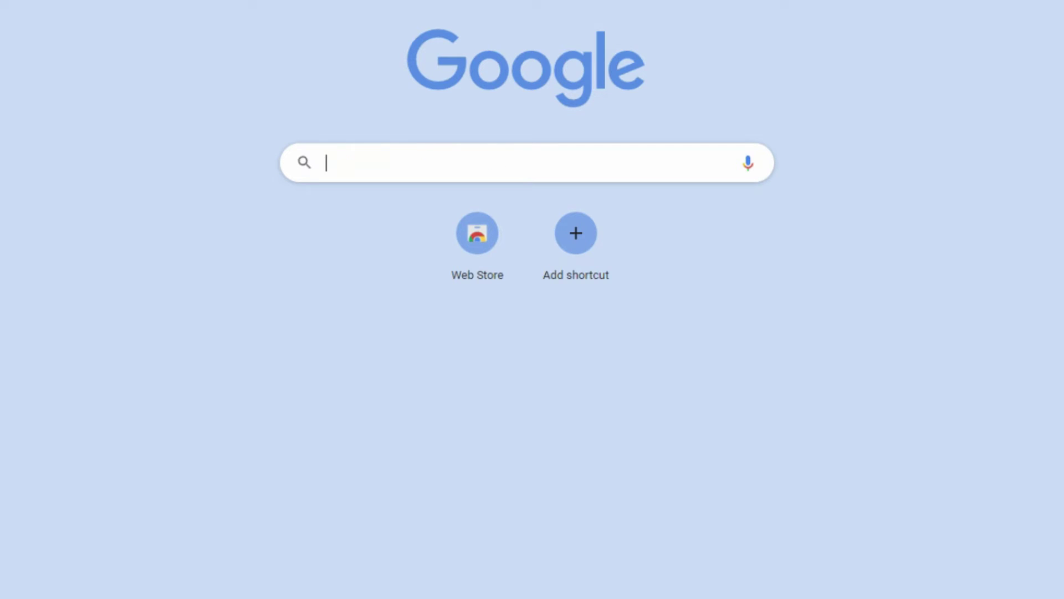
text(dji firmware r)
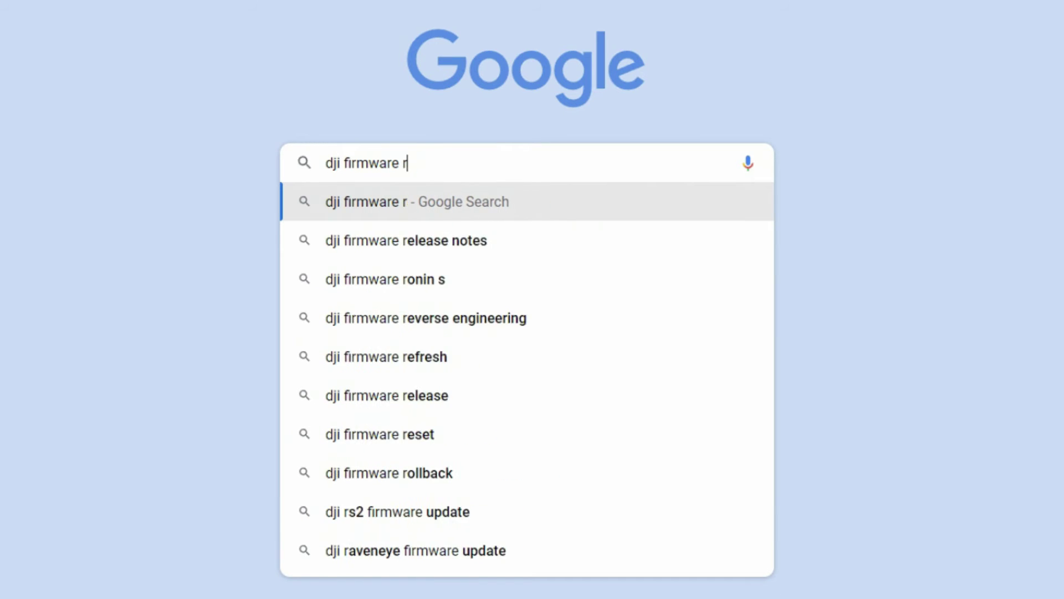
key(BackSpace)
text(too)
key(Return)
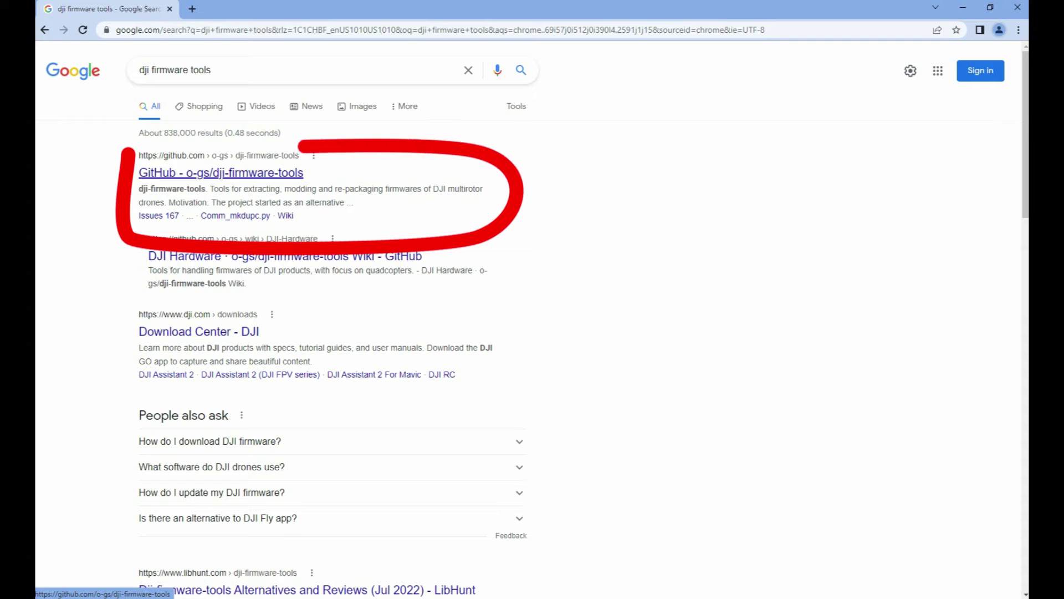
click(221, 173)
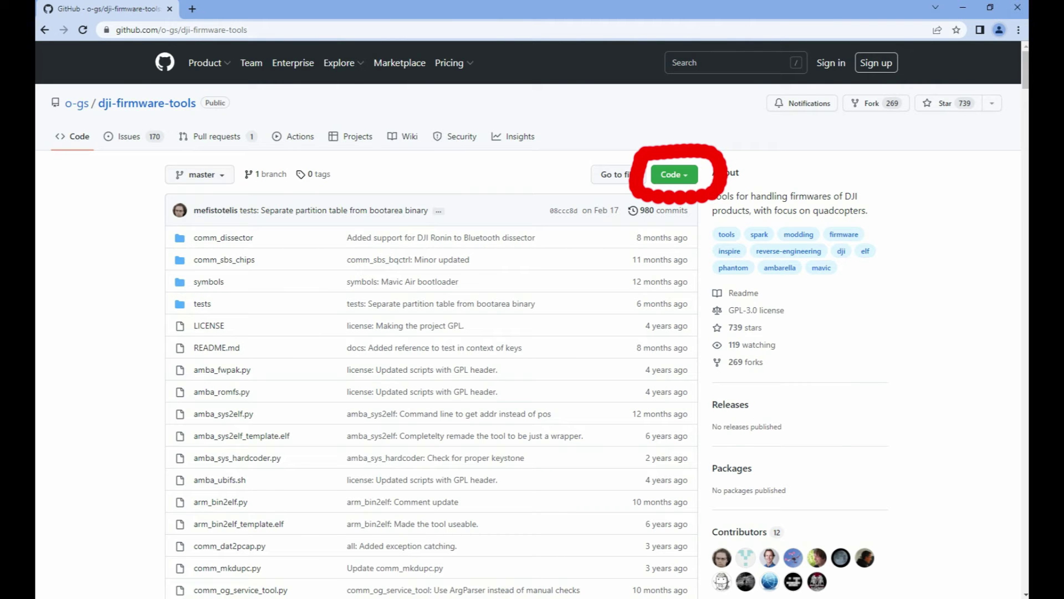
- Download the dji-firmware-tools repository as a ZIP and open the downloaded archive
click(674, 174)
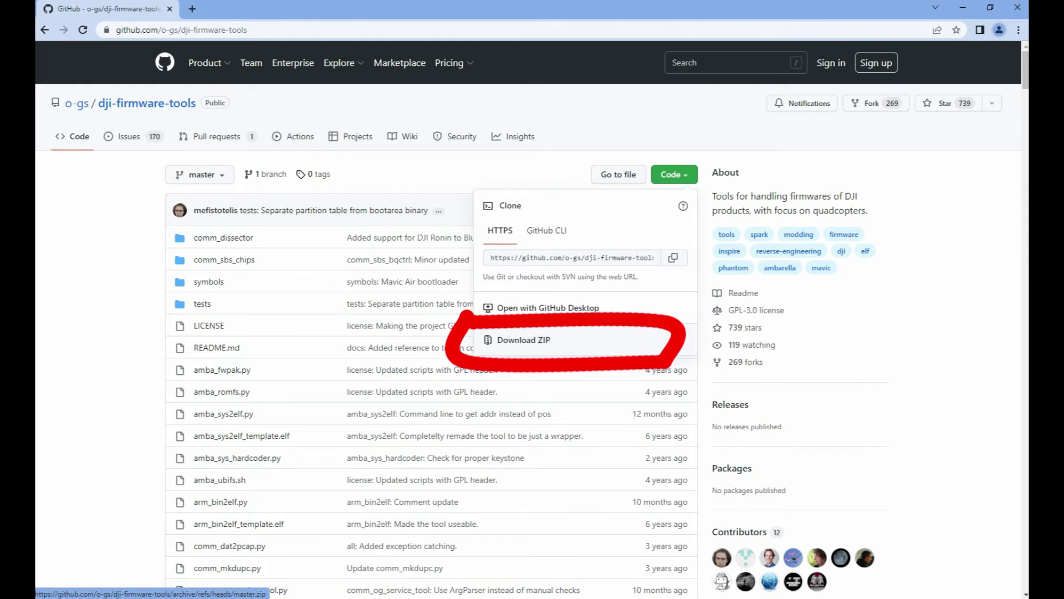
click(524, 339)
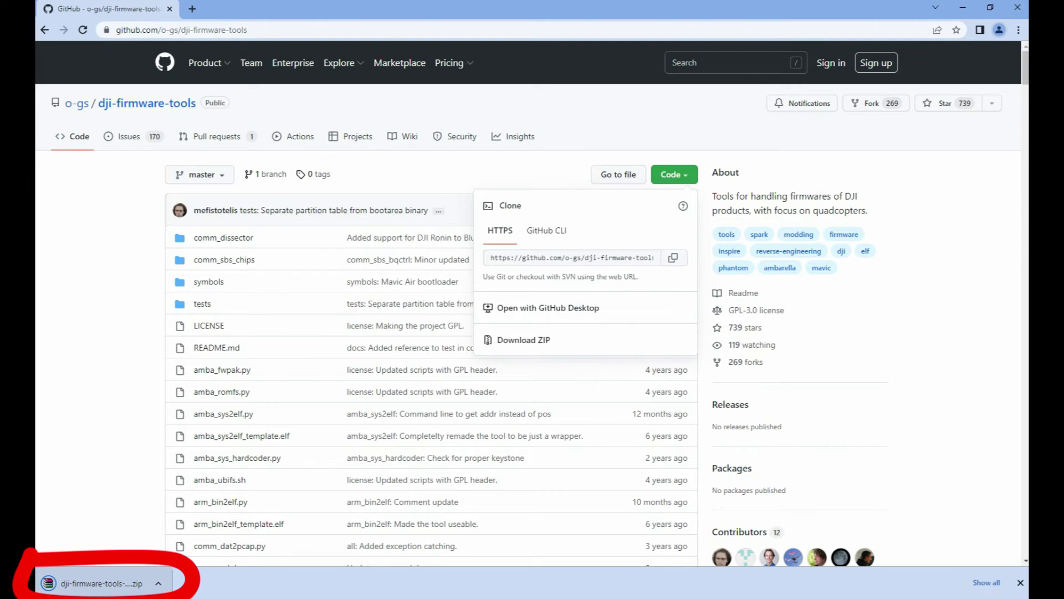
click(102, 583)
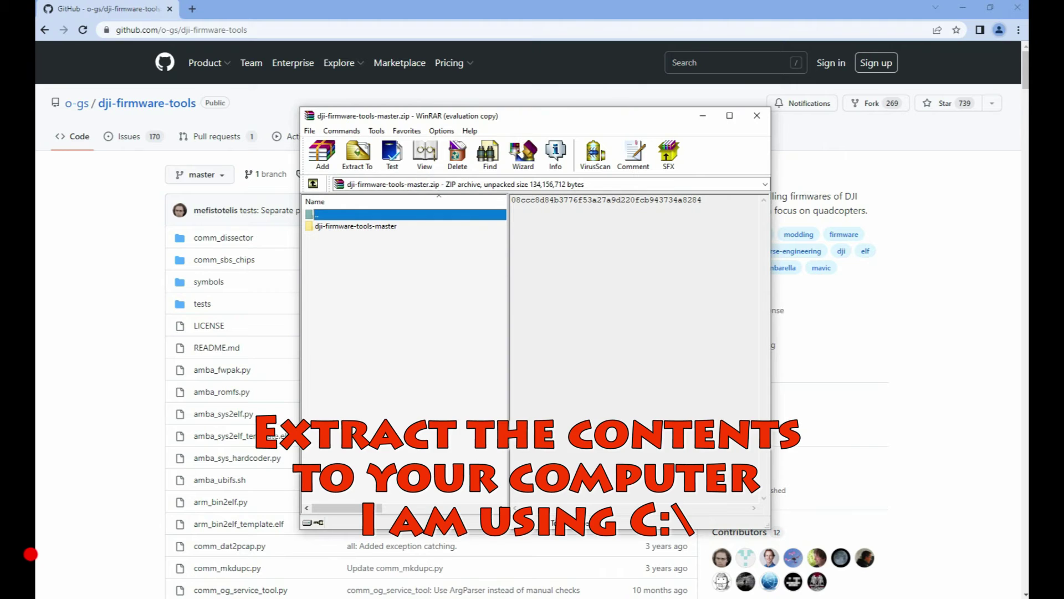
- Extract the dji-firmware-tools-master folder from the archive to the root of the C: drive
click(111, 598)
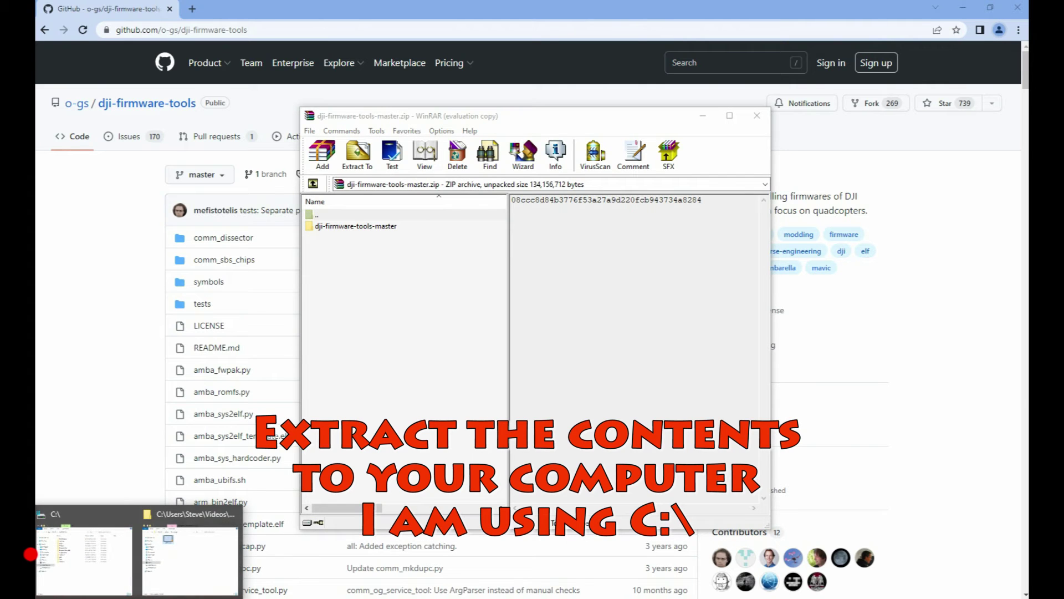
click(83, 560)
drag(513, 153, 420, 155)
drag(460, 118, 668, 129)
click(564, 236)
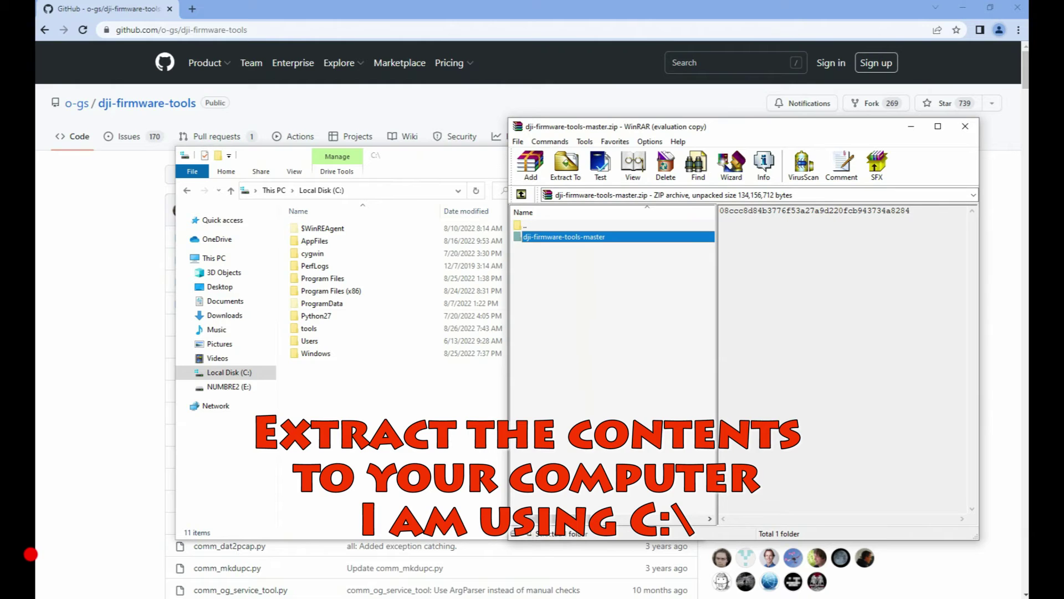
drag(565, 237, 382, 394)
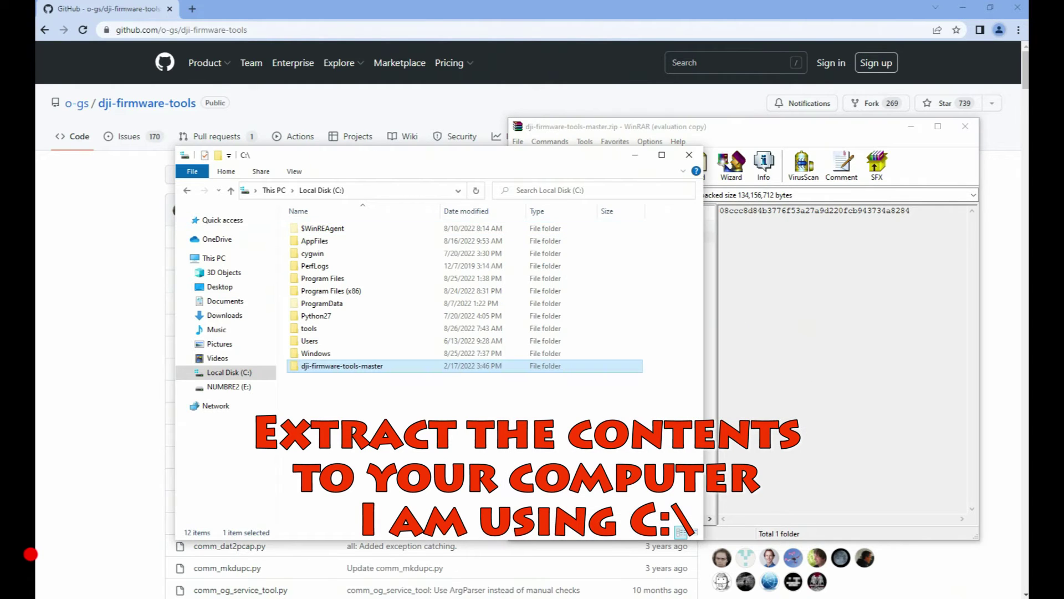
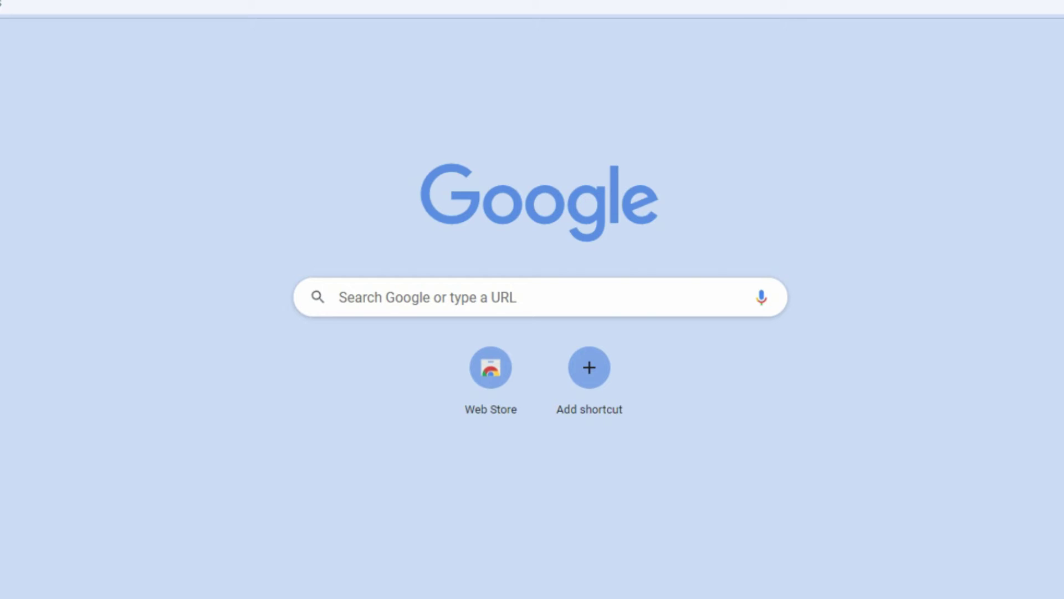
- Search Google for "cia jeep doors github" and open the CIAJeepDoors repository on GitHub
click(428, 297)
text(cia jeep doors github)
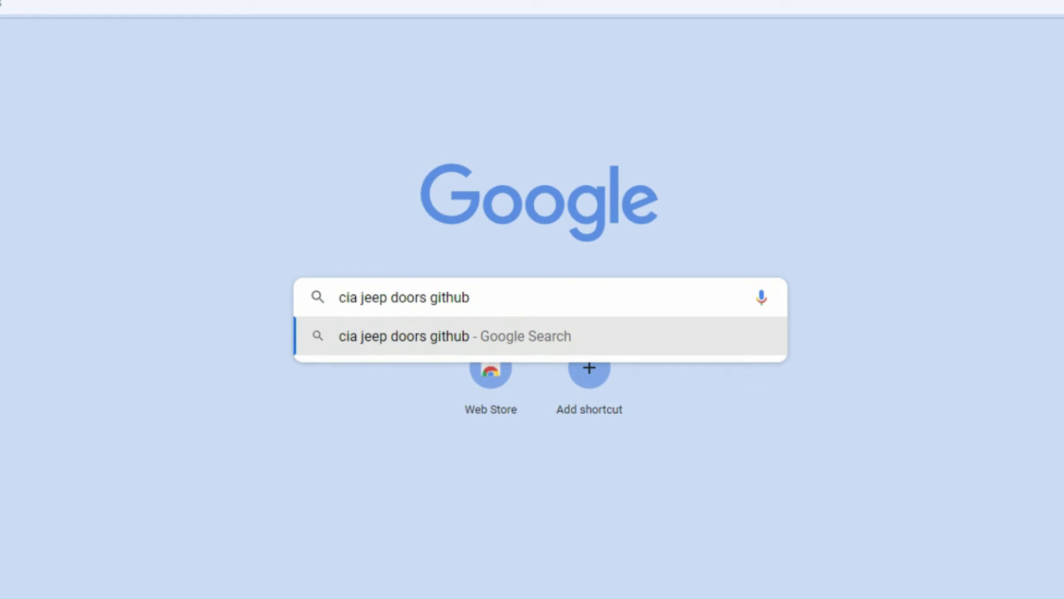
key(Return)
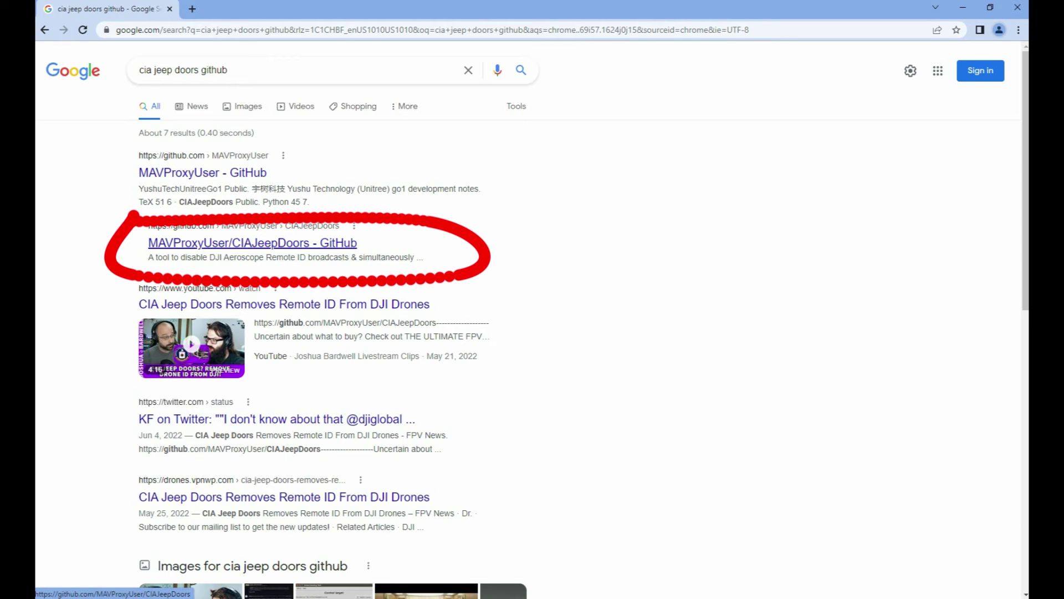
click(252, 243)
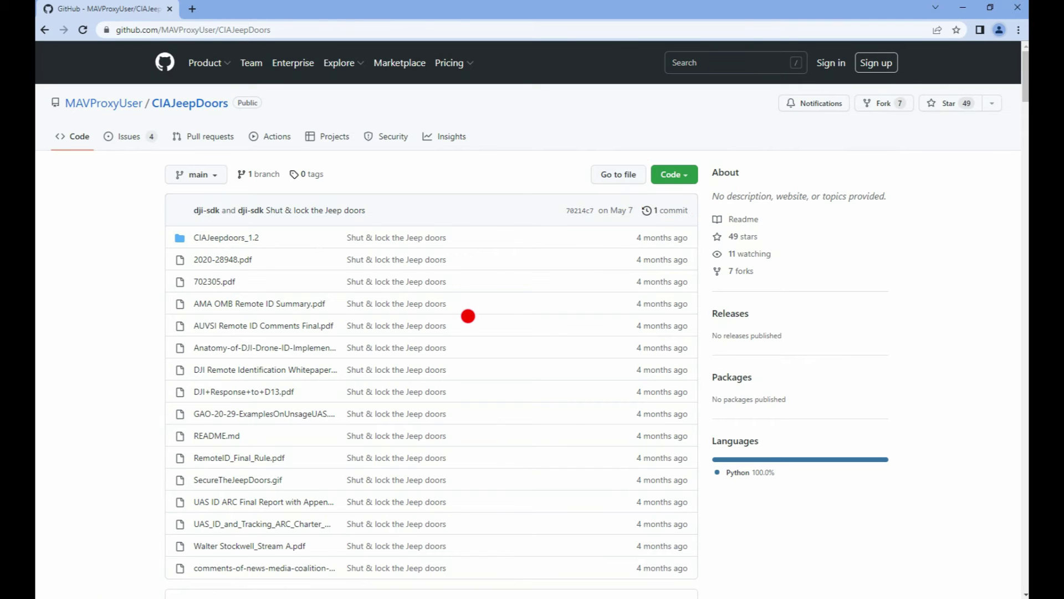
- Download the CIAJeepDoors repository as a ZIP and open the downloaded archive
click(674, 175)
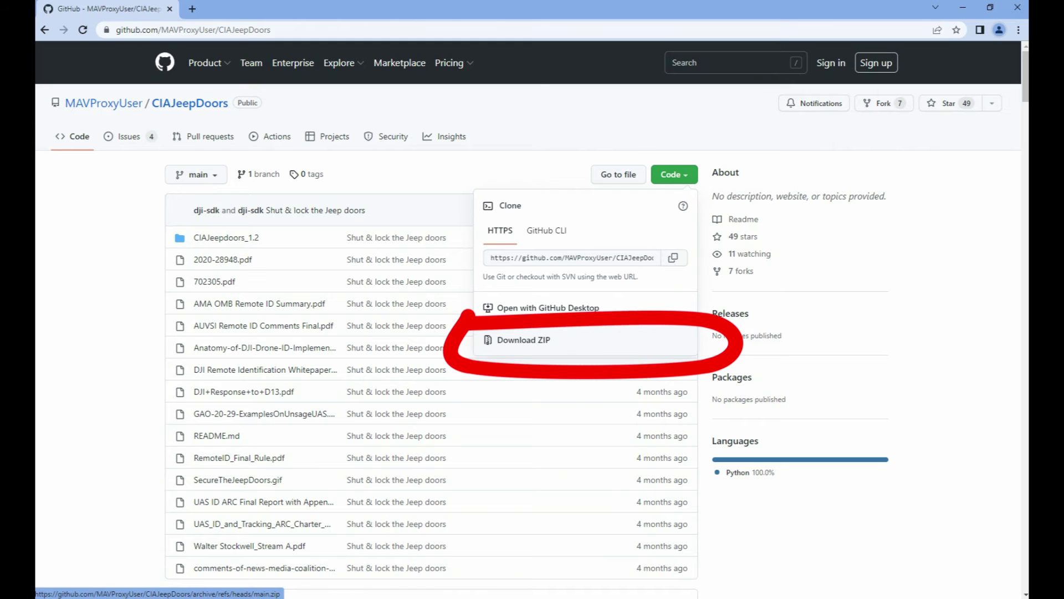
click(524, 339)
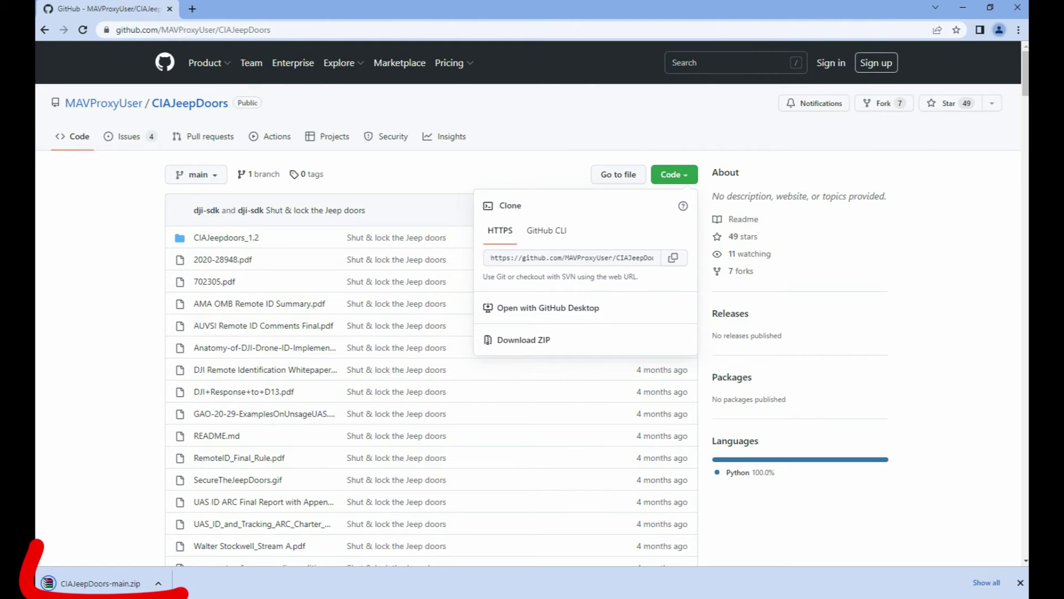
click(100, 584)
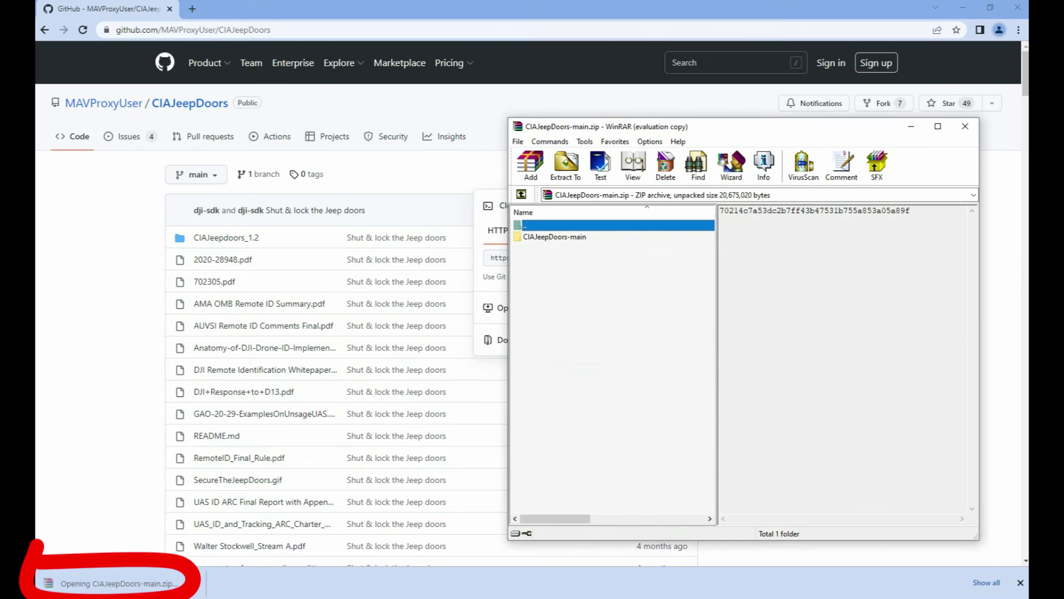
- Bring up the C: drive window beside the archive and open CIAJeepDoors-main\CIAJeepdoors_1.2 inside the archive
key(alt+Tab)
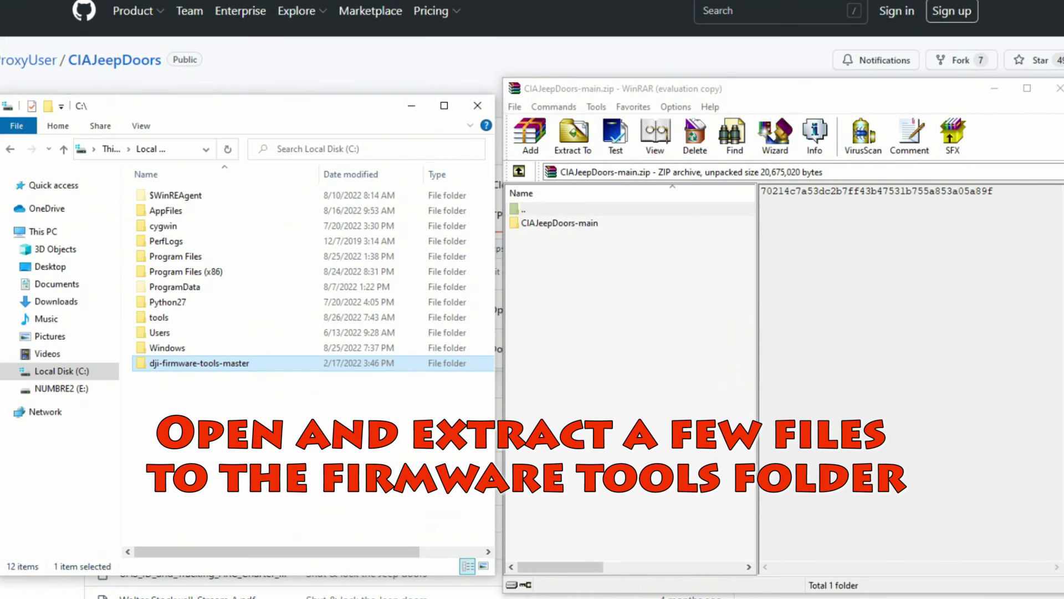
click(559, 223)
key(Return)
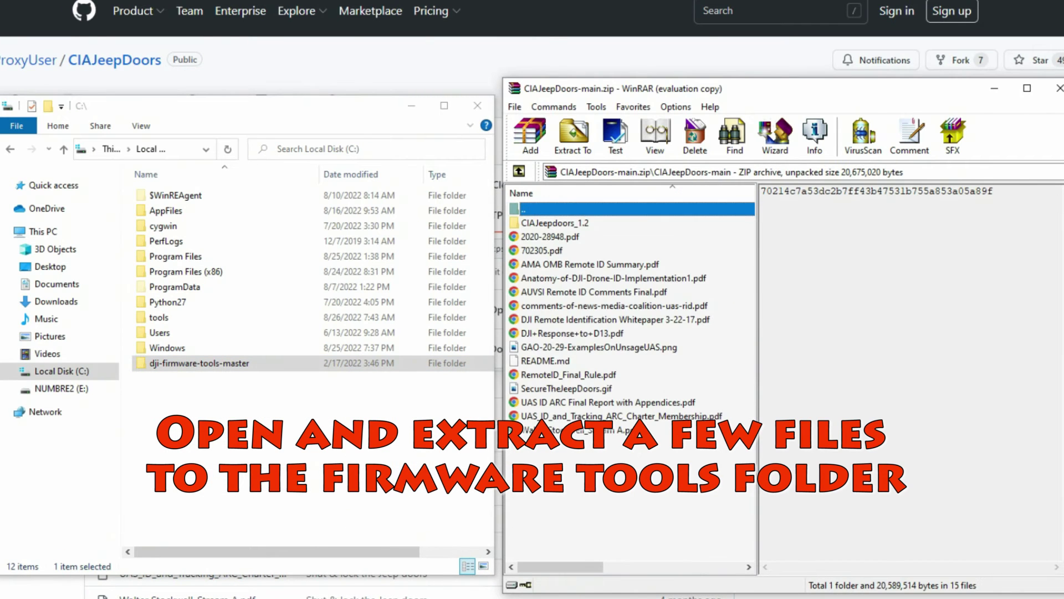
double_click(555, 223)
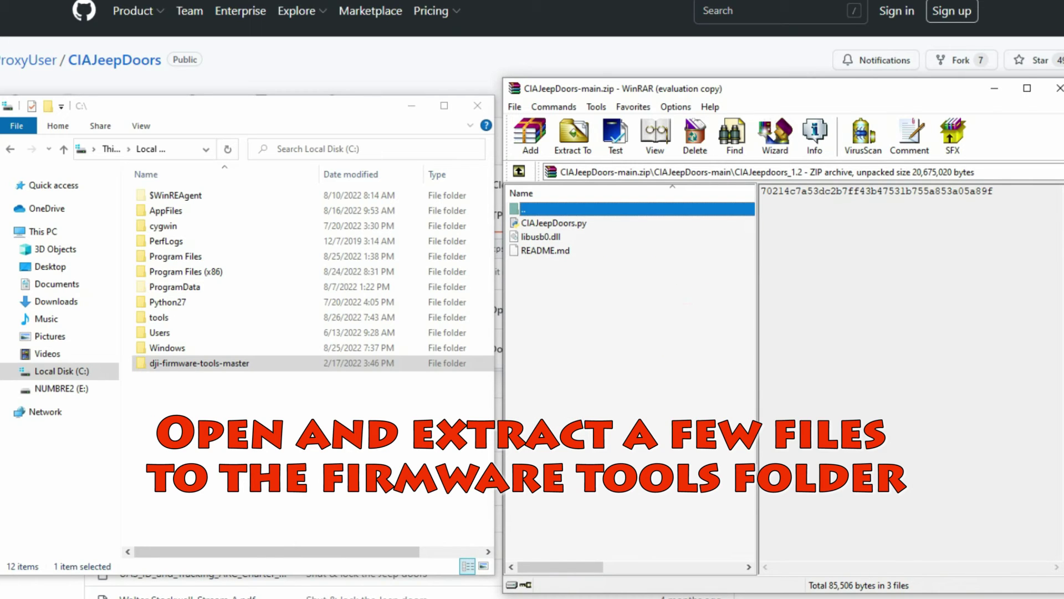
- Extract CIAJeepDoors.py, libusb0.dll and README.md into the dji-firmware-tools-master folder, replacing the existing README.md
click(554, 222)
shift+click(546, 250)
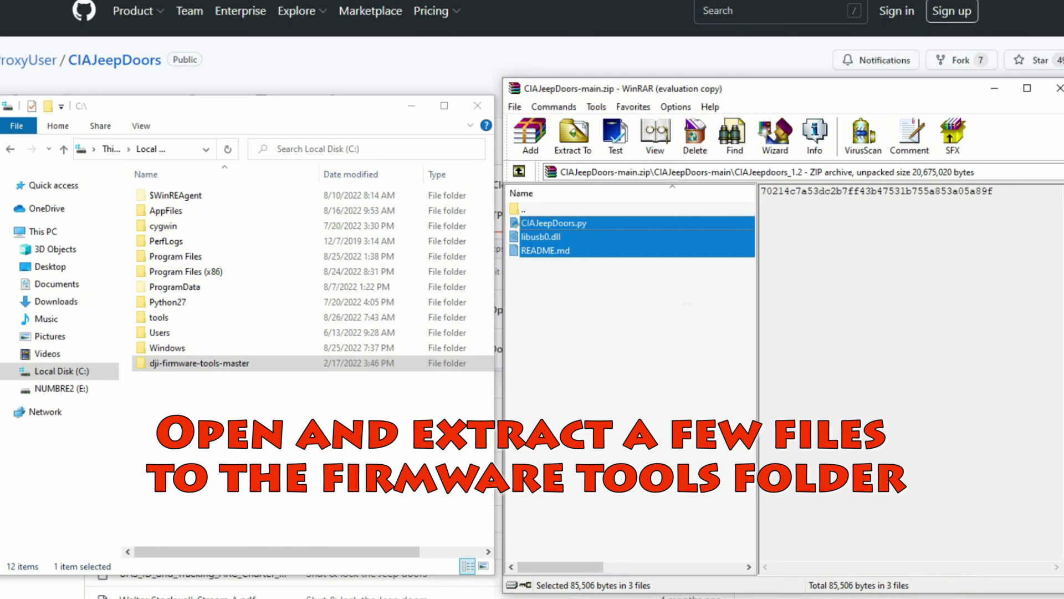
drag(546, 237, 222, 363)
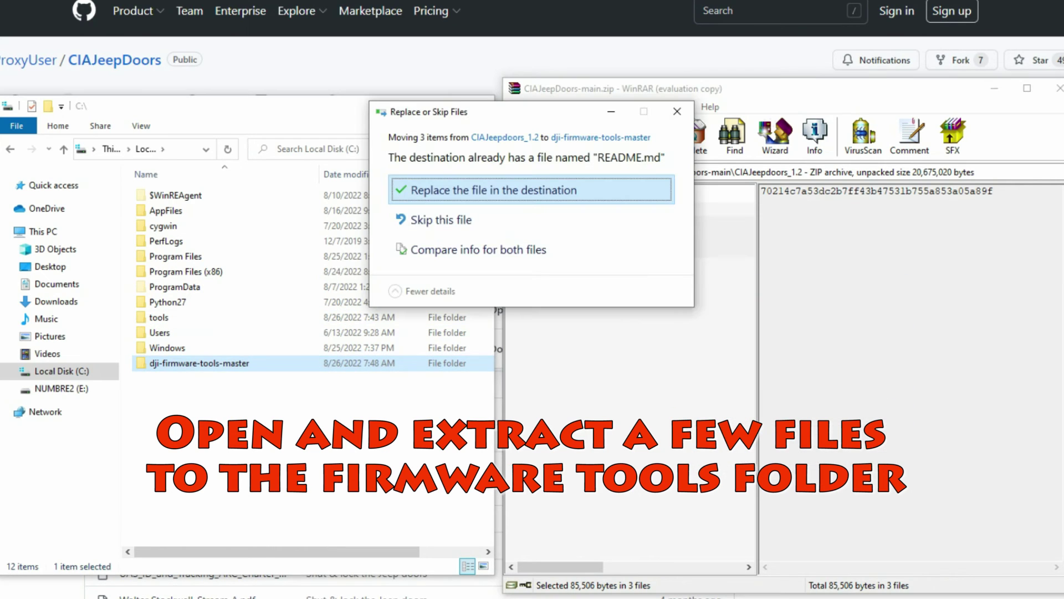
click(494, 190)
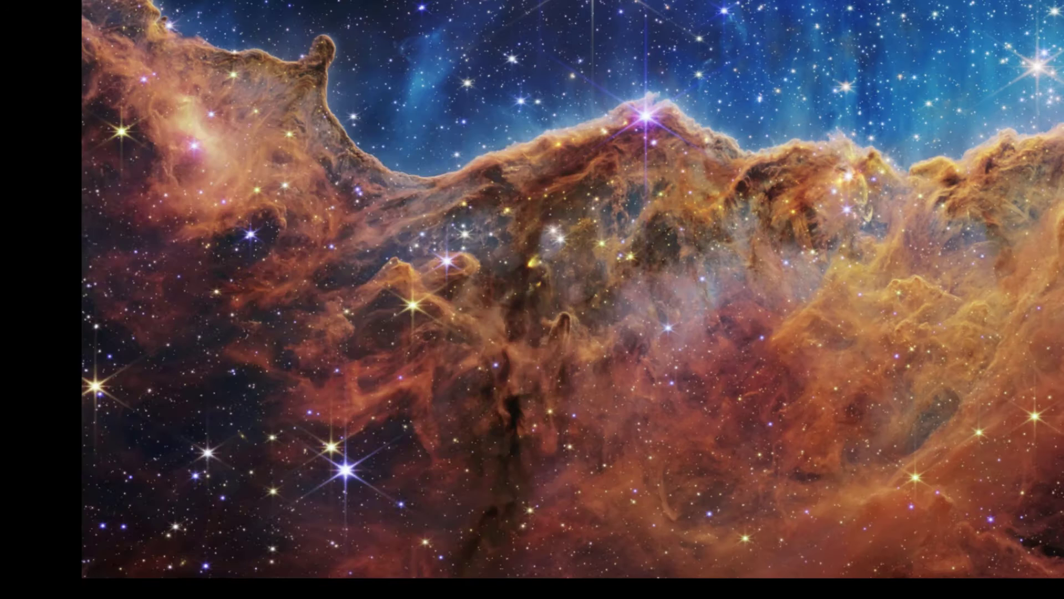
- Open Device Manager and expand Ports (COM & LPT) to check for the USB-connected aircraft's COM port
key(super)
text(device)
key(Return)
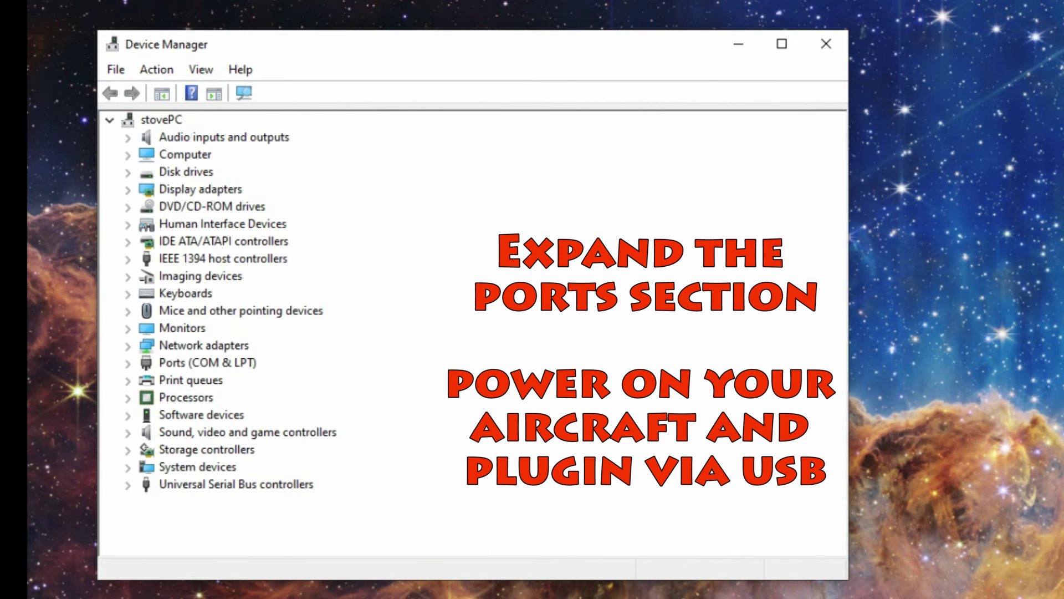
double_click(207, 363)
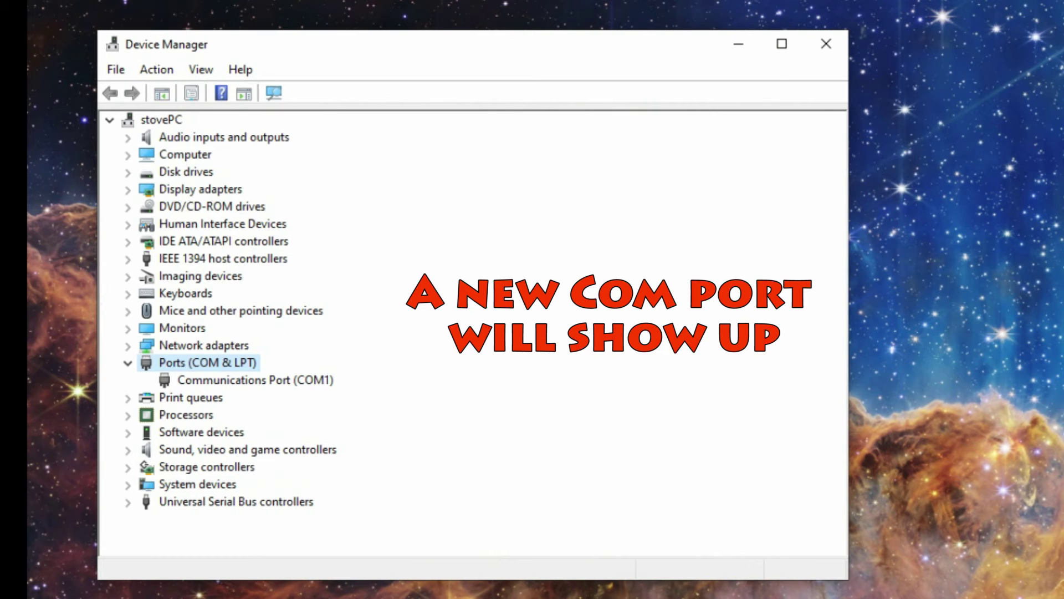
click(250, 432)
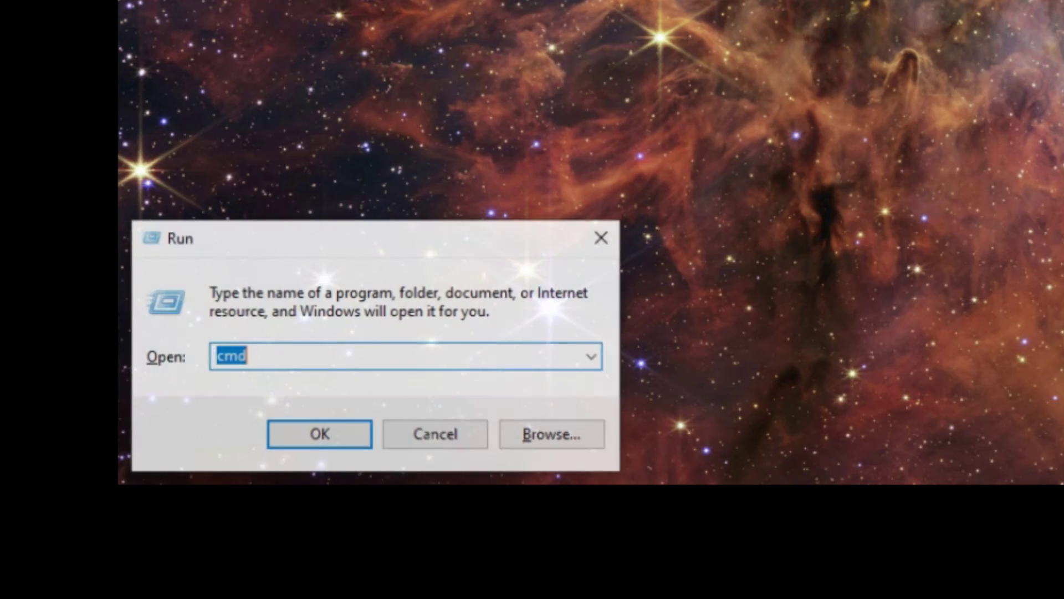
- Open a command prompt, change to the root of the C: drive with cd\ and list its contents with dir
key(Return)
text(cd\)
key(Return)
text(dir)
key(Return)
- Change into the dji-firmware-tools-master directory and list its files with dir
text(cd dji-firmware-tools-master)
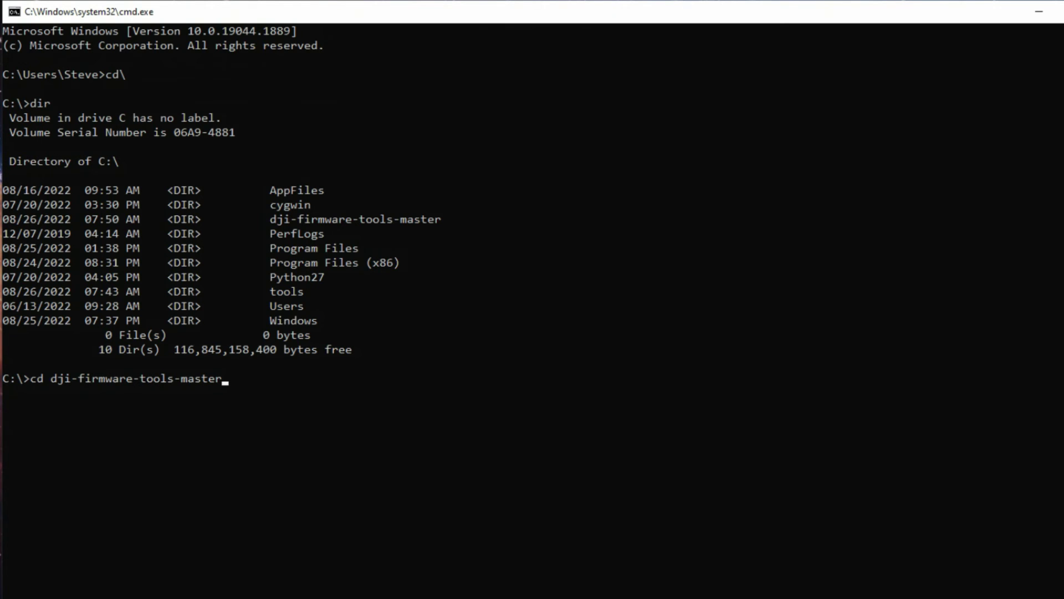
key(Return)
text(d)
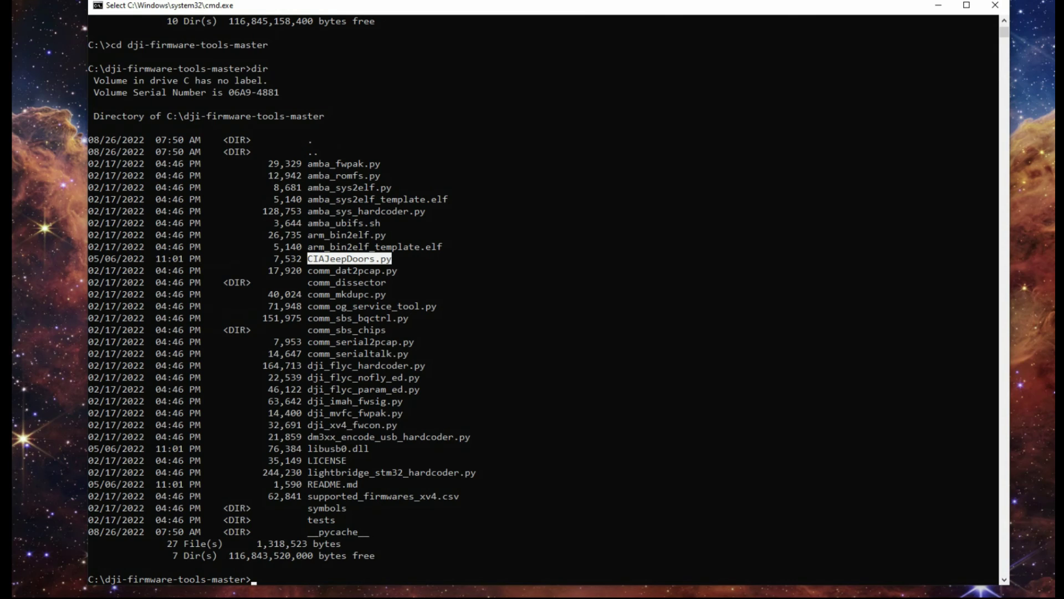
- Run python ciajeepdoors.py -h in the dji-firmware-tools-master directory to list the script's available options
text(python ciaje)
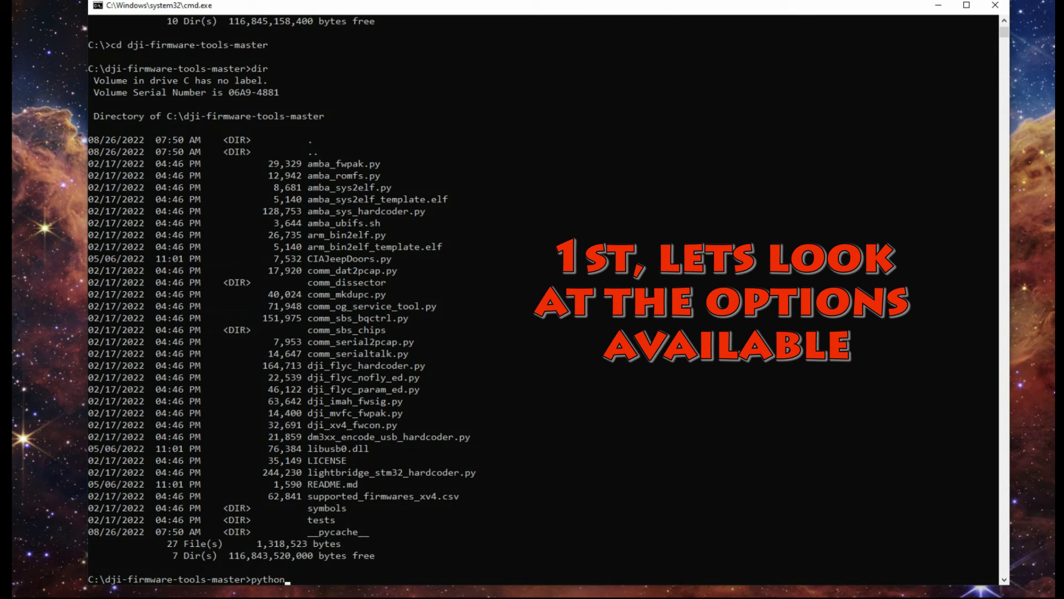
text(epdoors.py -h)
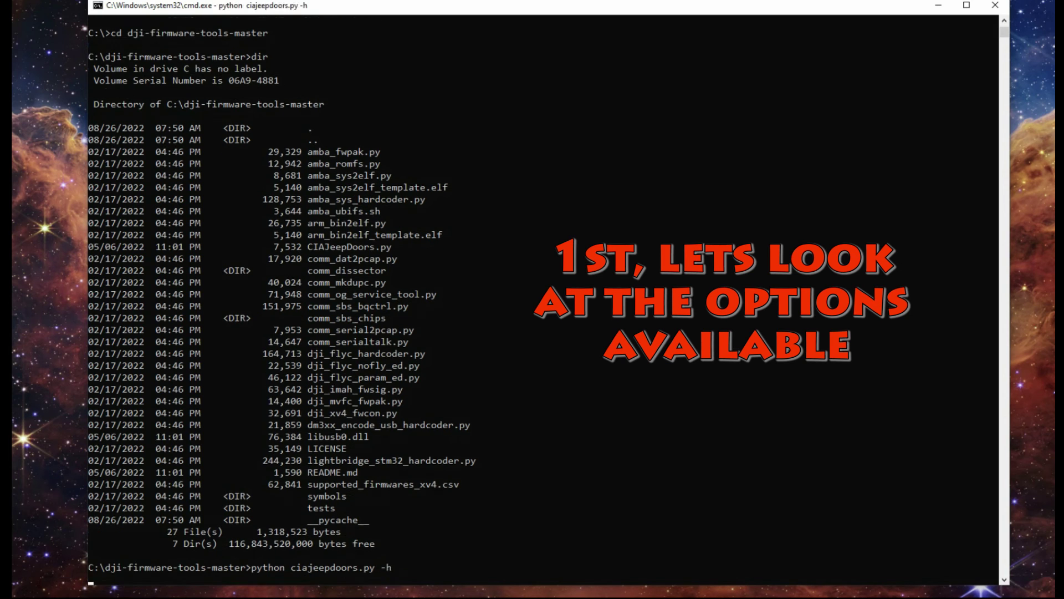
key(Return)
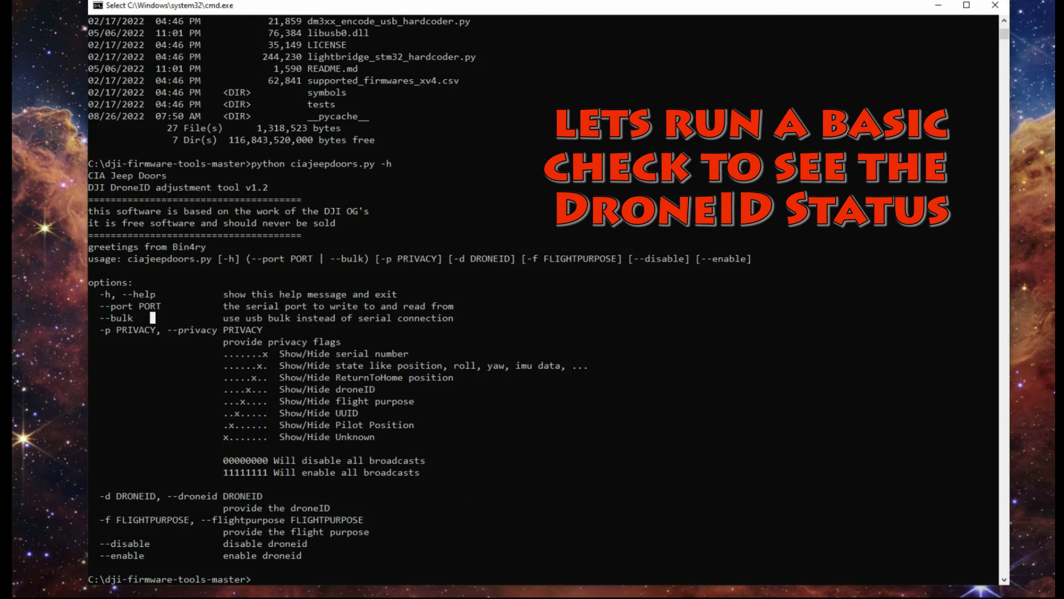
- Run python ciajeepdoors.py with --port COM3 and no further options to check the aircraft's DroneID status
key(Up)
key(BackSpace)
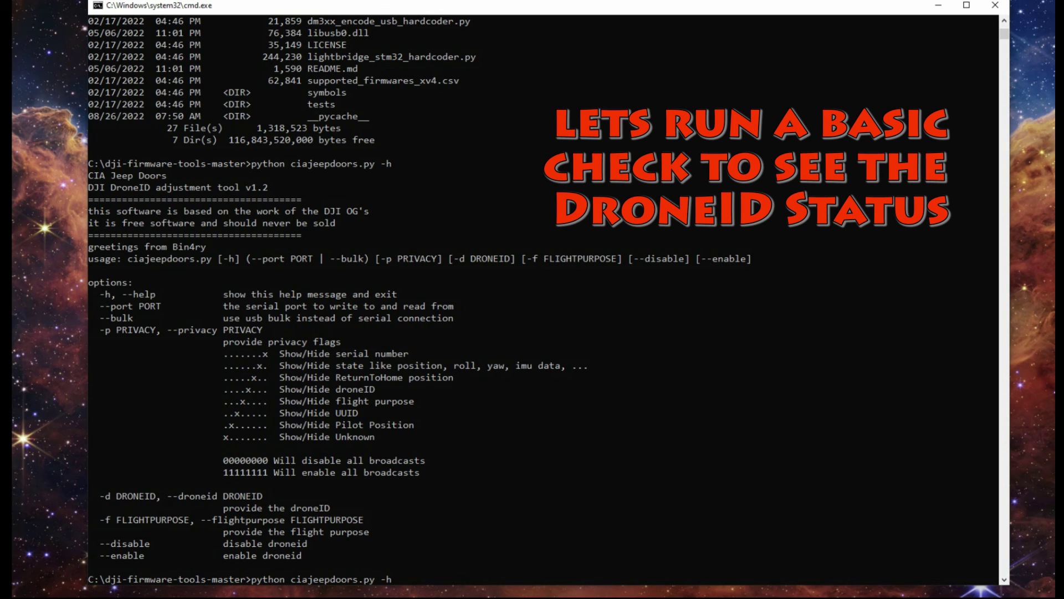
text(-port)
text( COM3 -)
text(-)
key(BackSpace)
key(BackSpace)
key(BackSpace)
key(Return)
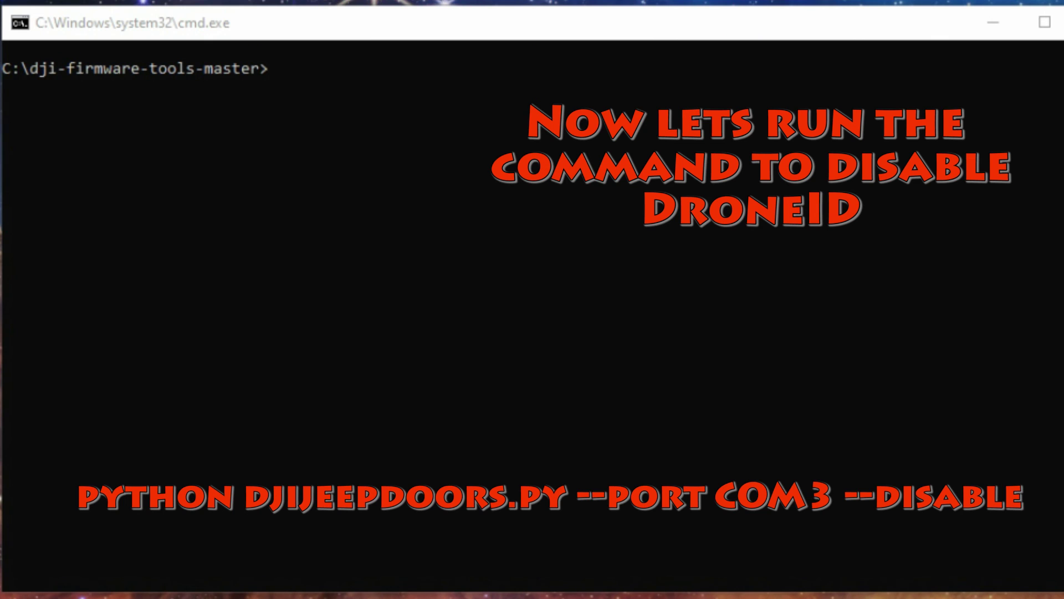
- Begin entering the python command for the ciajeepdoors script that disables DroneID
text(p)
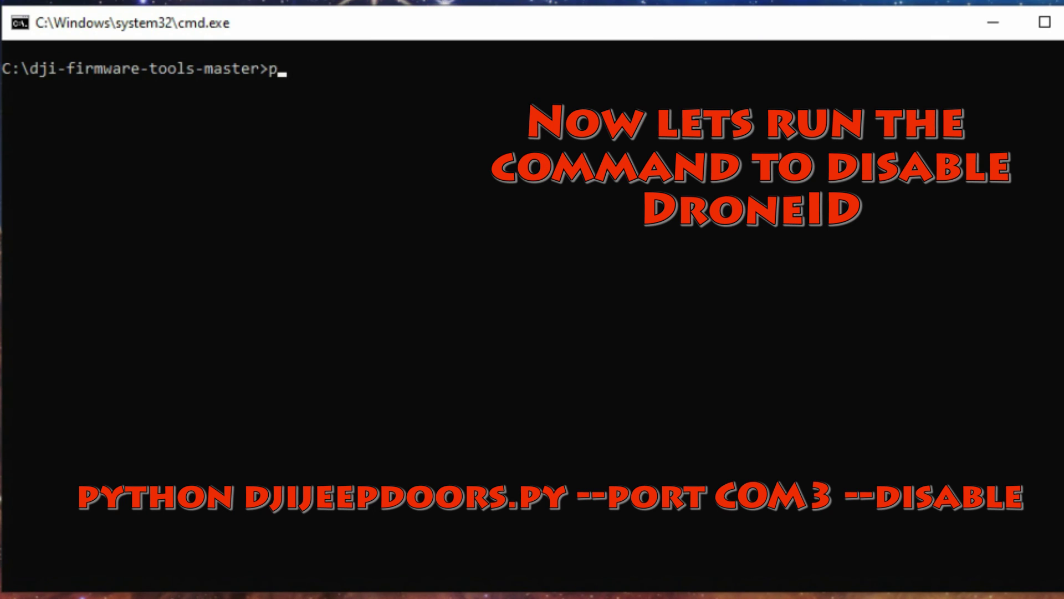
text(ython ciajeep)
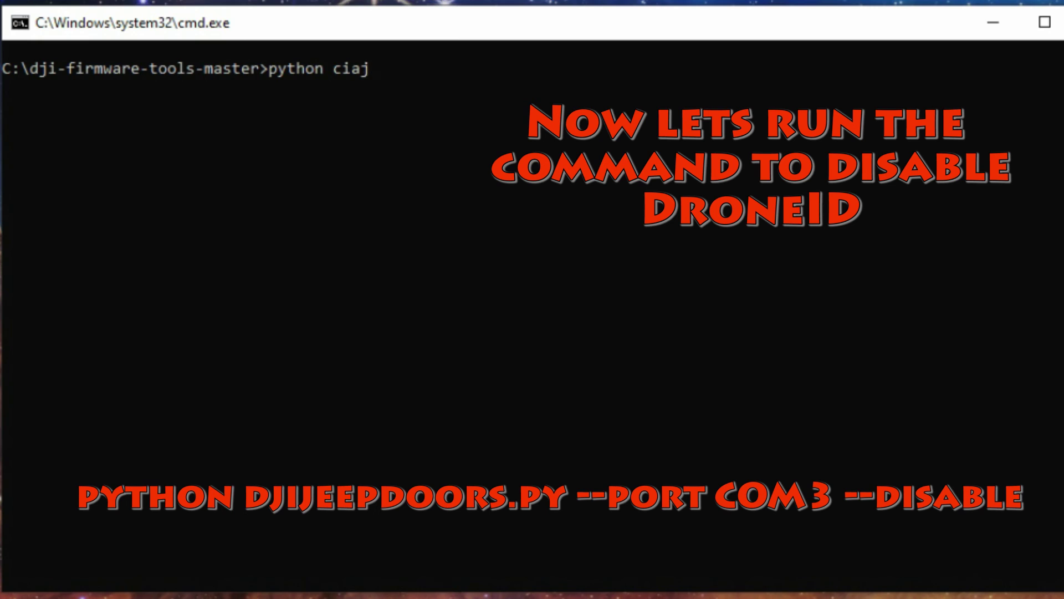